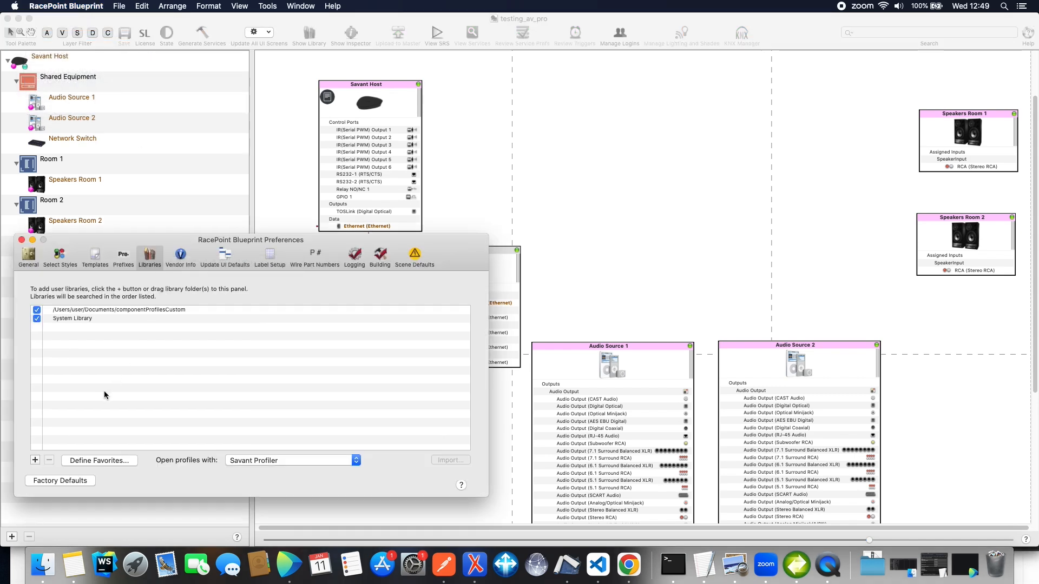
# Add the "av pro edge savant" folder from Documents as a user library.
pyautogui.click(35, 460)
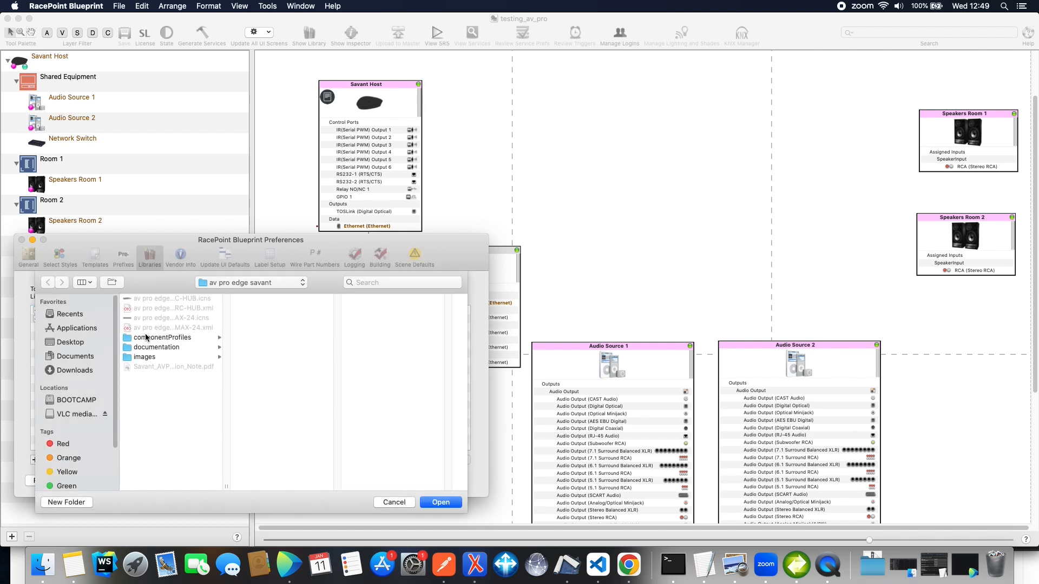
pyautogui.click(75, 356)
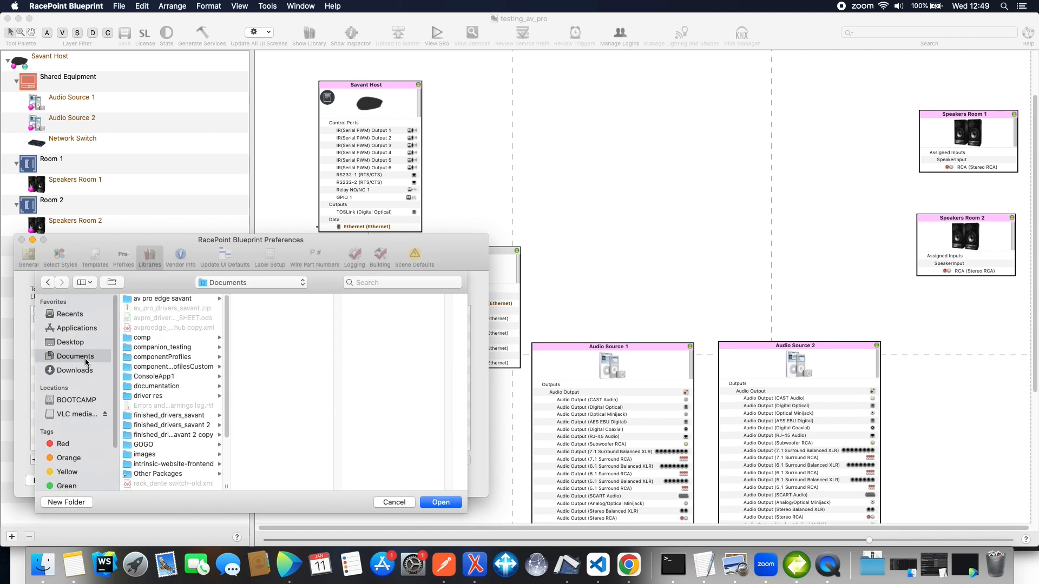
pyautogui.click(160, 298)
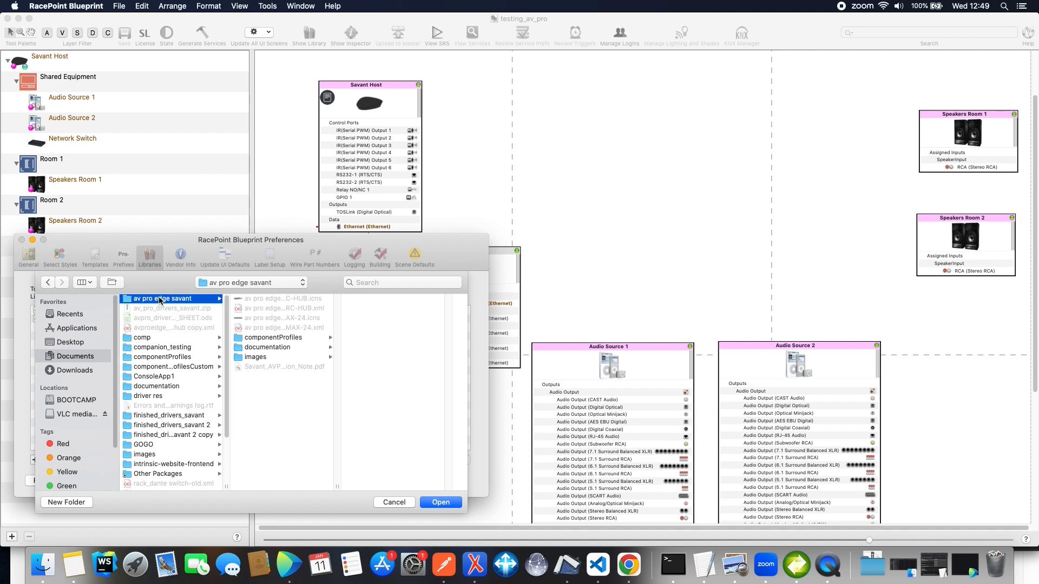
pyautogui.press('Return')
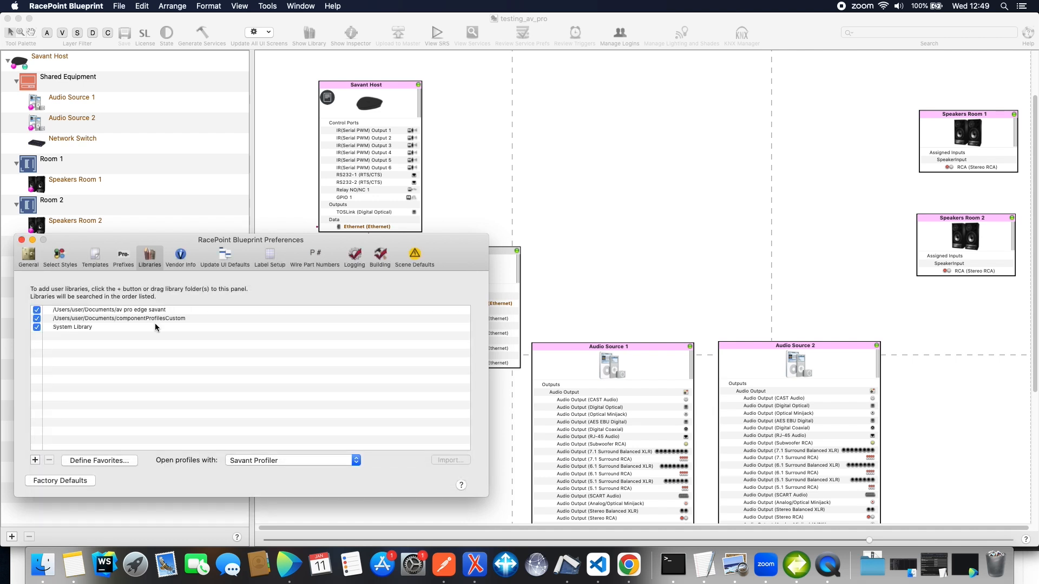
# Import the profile av pro edge_AC-AEX-RC-HUB.xml into the "av pro edge savant" library and close the preferences.
pyautogui.click(155, 313)
pyautogui.click(443, 464)
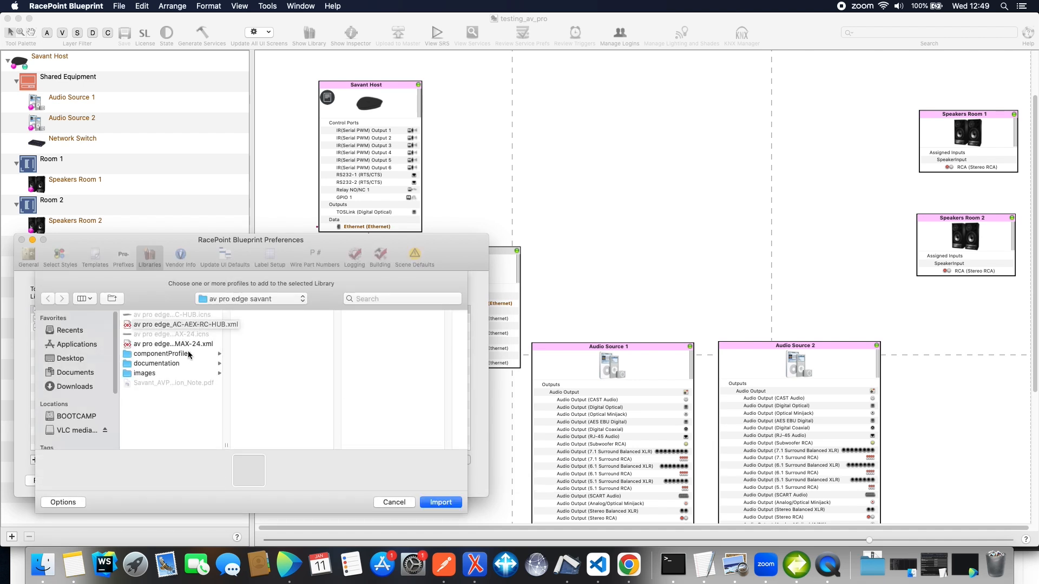
pyautogui.click(194, 327)
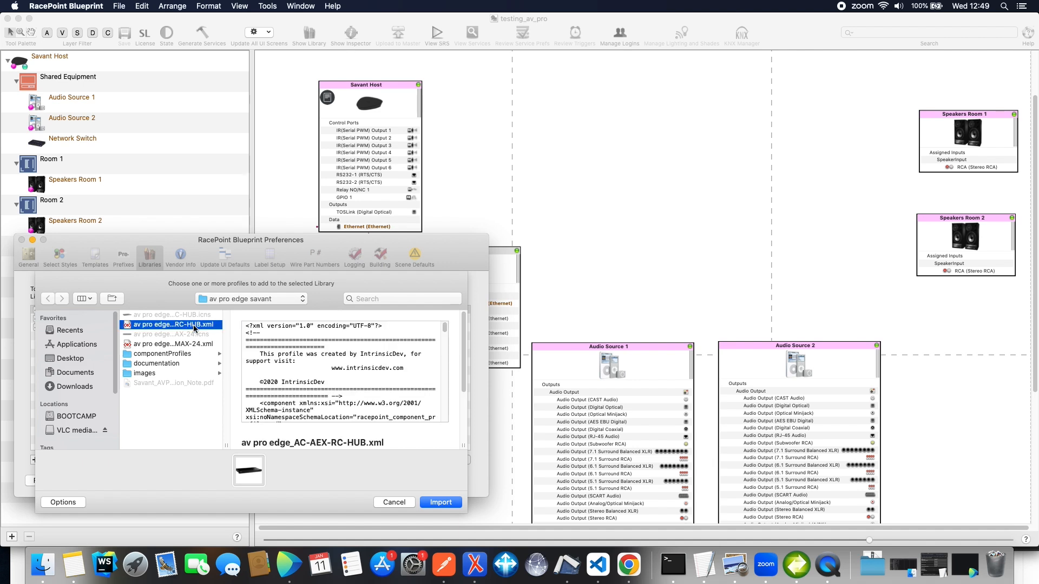
pyautogui.click(441, 502)
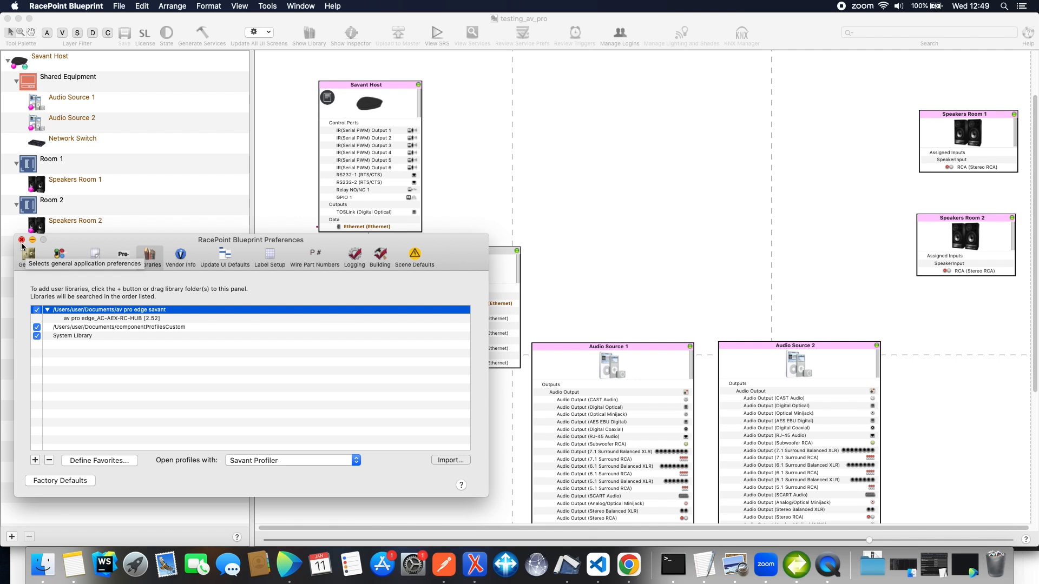
pyautogui.click(96, 321)
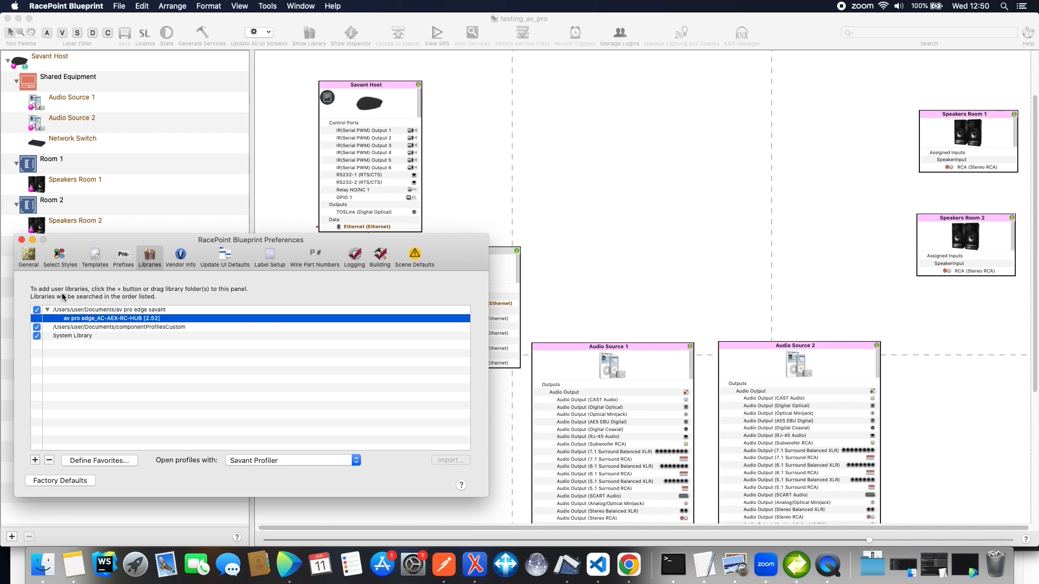
pyautogui.click(22, 240)
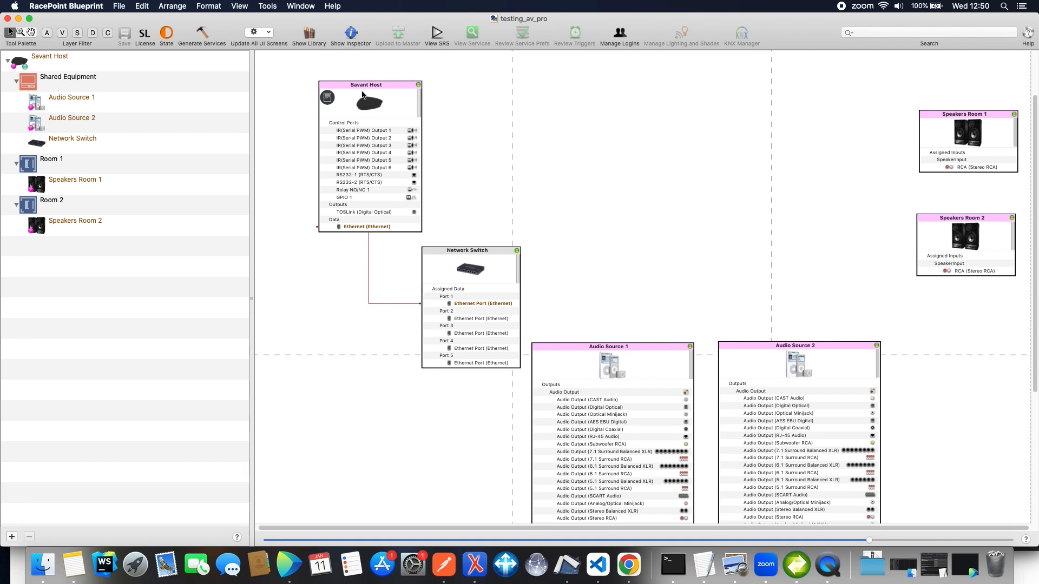
# Show the component library and filter it by the manufacturer AV Pro Edge.
pyautogui.scroll(-1, 443, 262)
pyautogui.scroll(1, 443, 262)
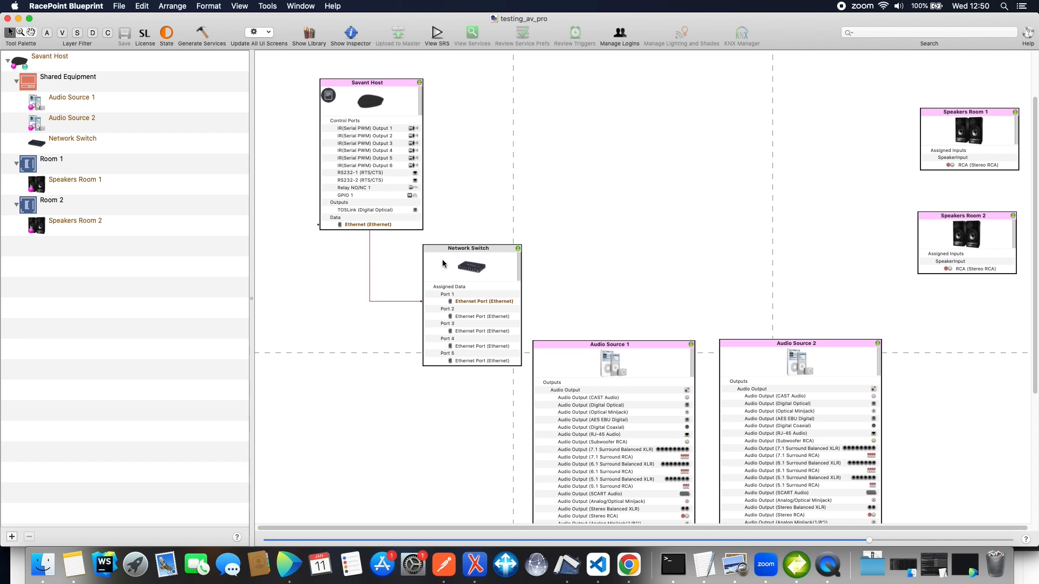
pyautogui.scroll(-1, 486, 238)
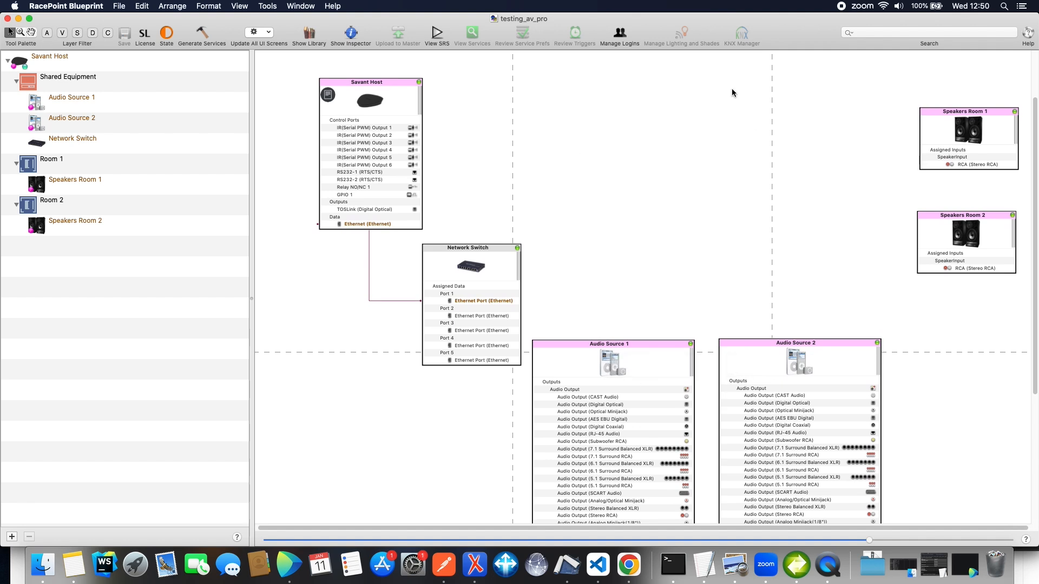
pyautogui.click(309, 35)
pyautogui.click(468, 275)
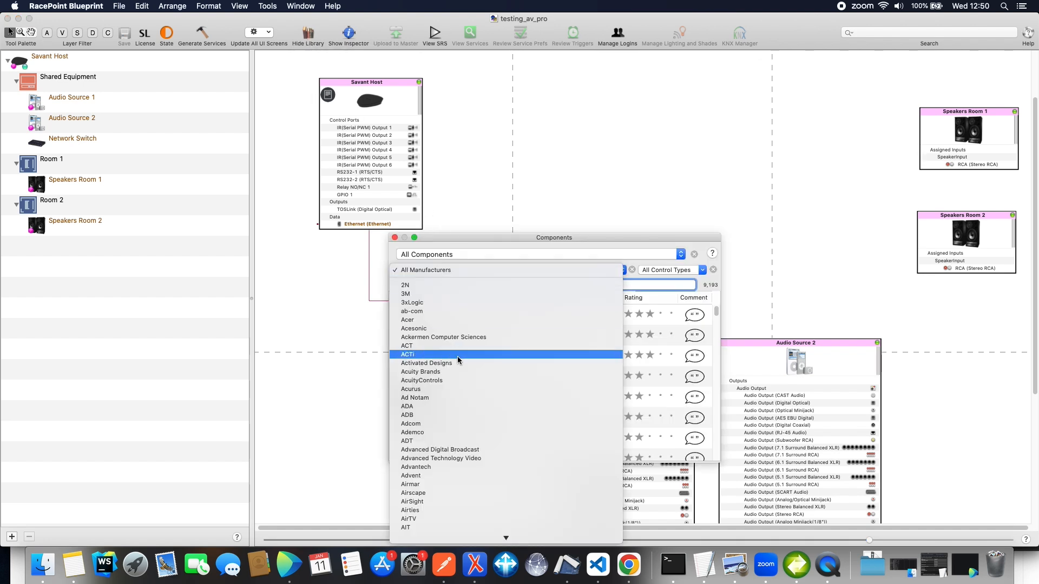
pyautogui.scroll(-15, 463, 360)
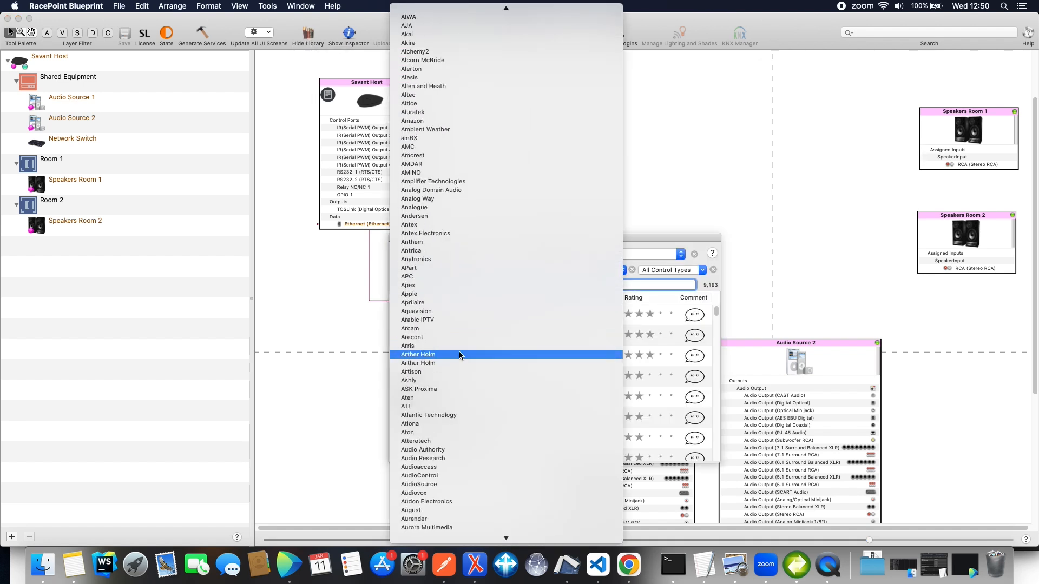
pyautogui.scroll(-5, 458, 352)
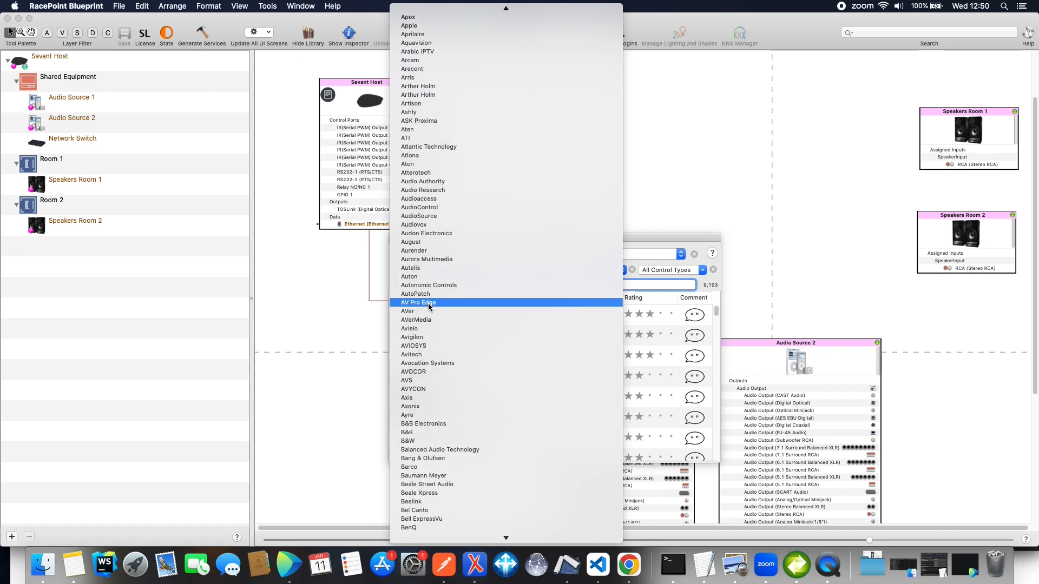
pyautogui.press('Escape')
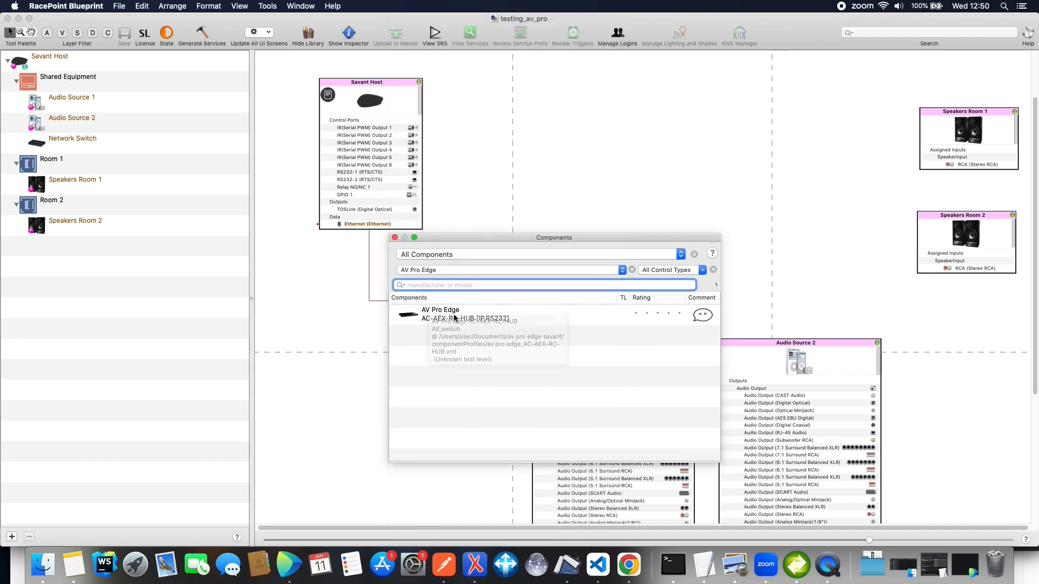
# Place the AC-AEX-RC-HUB component in the Shared Equipment zone, name it "RC HUB", and close the component library.
pyautogui.click(456, 327)
pyautogui.moveTo(461, 325); pyautogui.dragTo(575, 178)
pyautogui.click(570, 203)
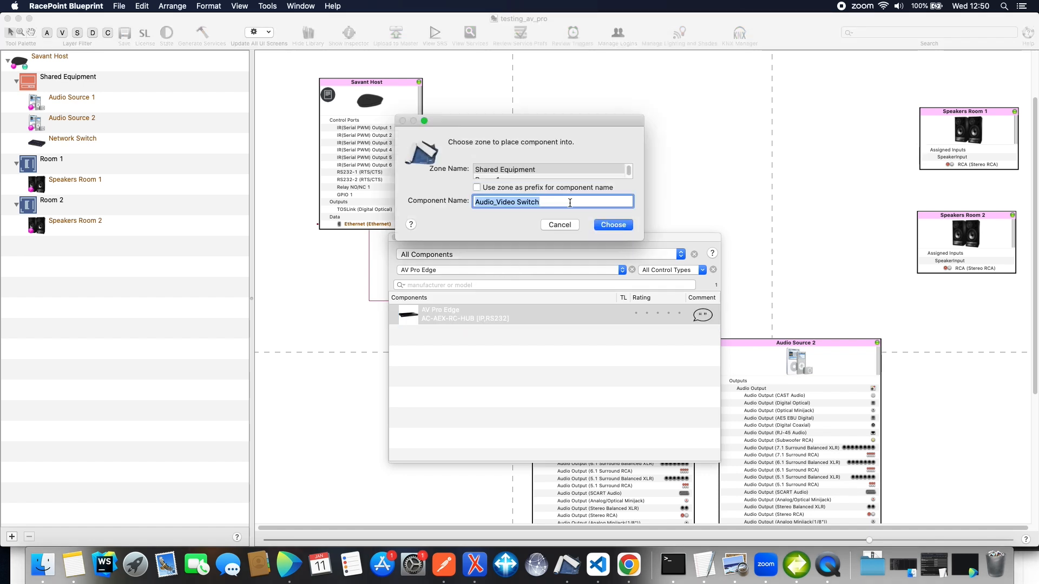
pyautogui.write('RC HUB')
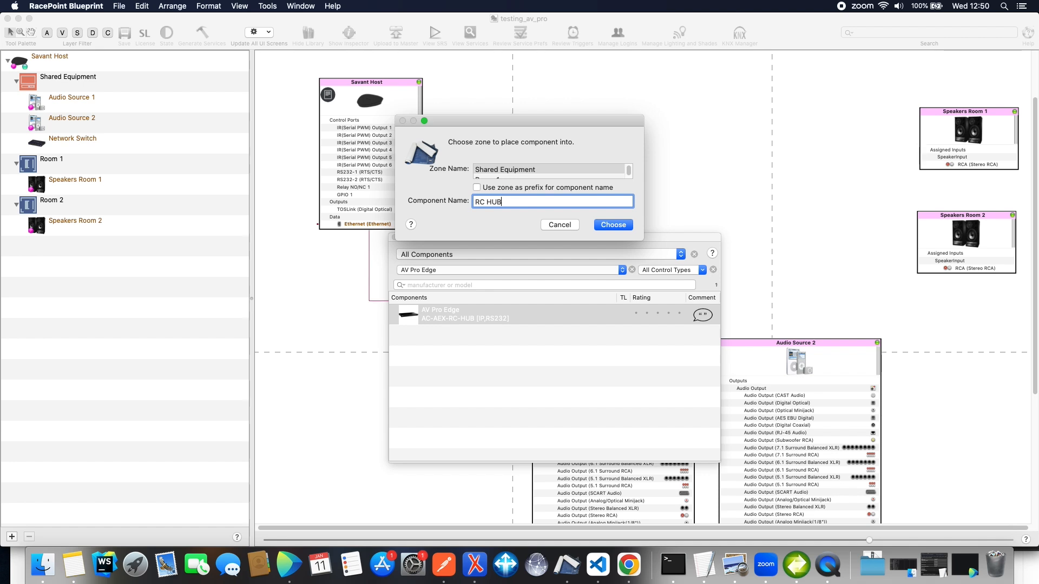
pyautogui.press('super+a')
pyautogui.press('Return')
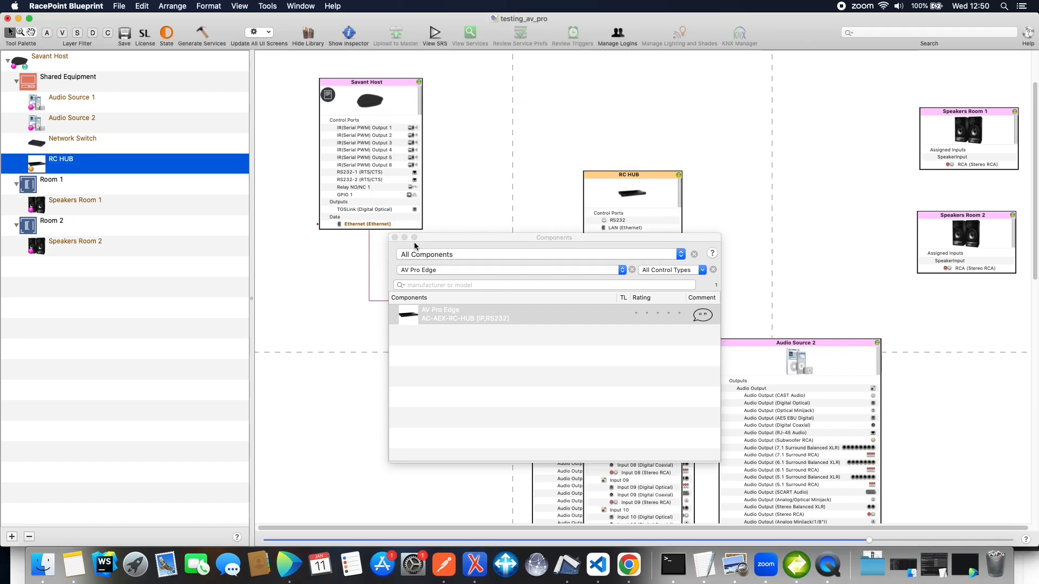
pyautogui.click(393, 238)
# Move RC HUB up in the layout and spread Audio Source 1 and Audio Source 2 to either side of it.
pyautogui.moveTo(641, 177); pyautogui.dragTo(667, 27)
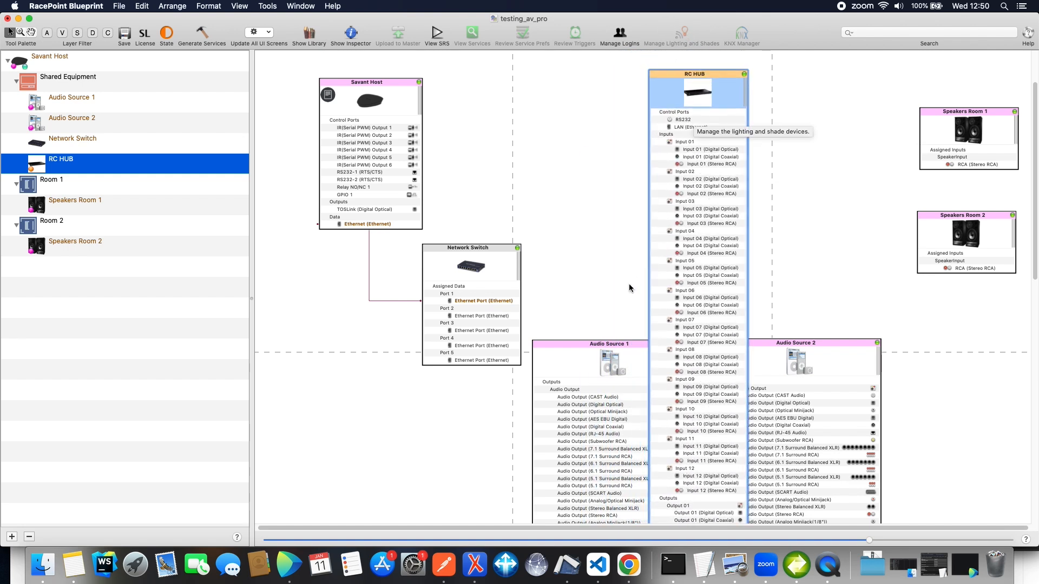
pyautogui.moveTo(591, 345); pyautogui.dragTo(572, 346)
pyautogui.moveTo(845, 343); pyautogui.dragTo(890, 342)
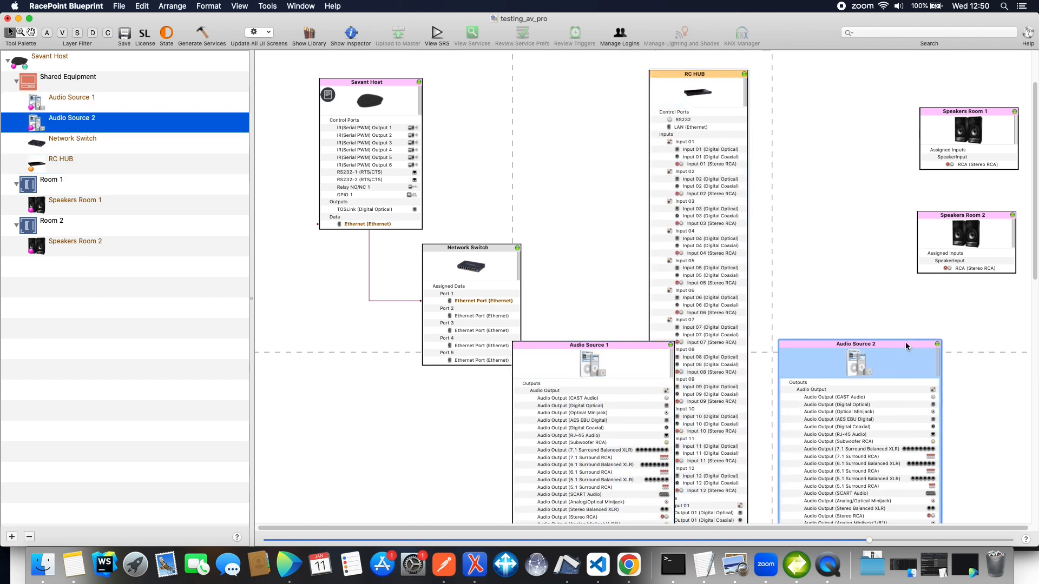
pyautogui.moveTo(697, 76); pyautogui.dragTo(714, 76)
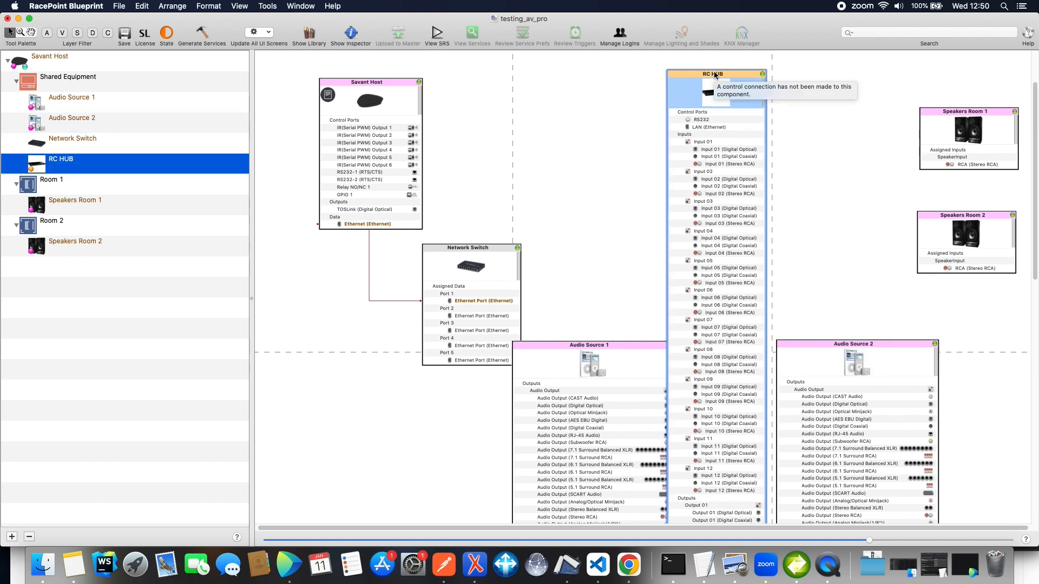
# Connect the Network Switch's Port 2 Ethernet to RC HUB's LAN control port, using the host address 192.168.0.48.
pyautogui.click(701, 172)
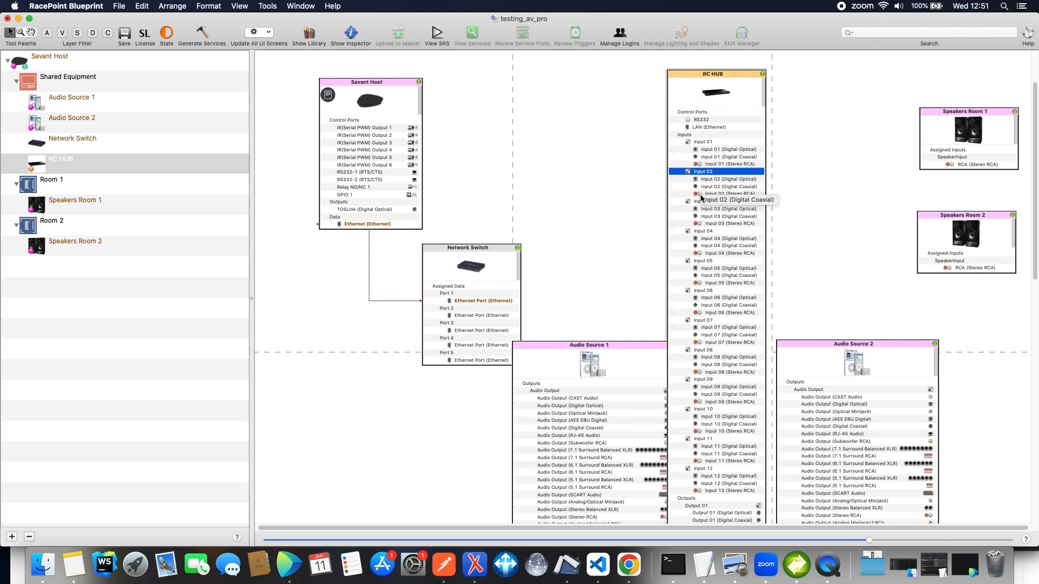
pyautogui.scroll(-5, 710, 215)
pyautogui.scroll(-1, 710, 214)
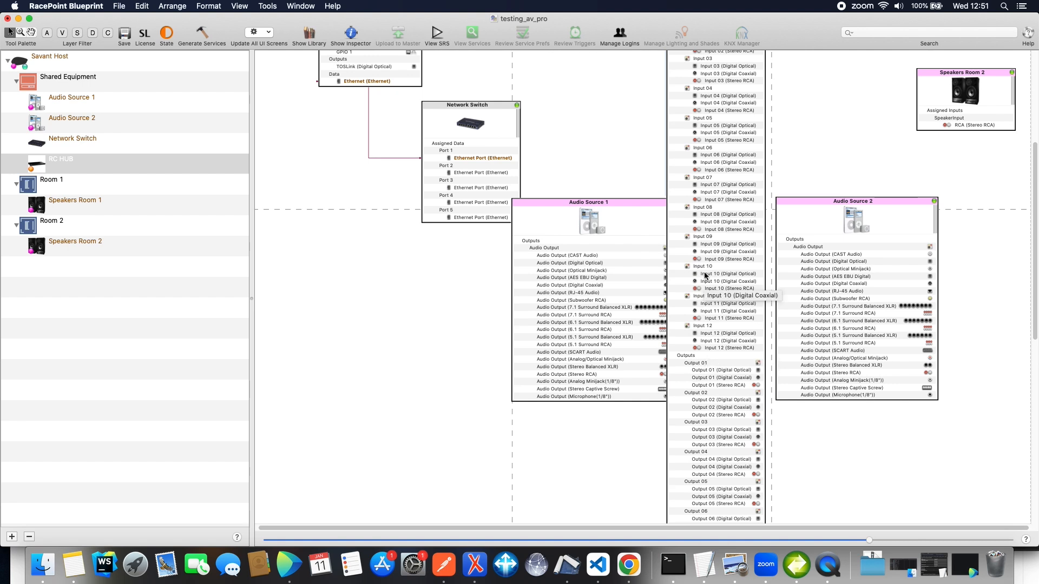
pyautogui.scroll(6, 696, 293)
pyautogui.moveTo(691, 154); pyautogui.dragTo(704, 131)
pyautogui.moveTo(466, 344); pyautogui.dragTo(708, 134)
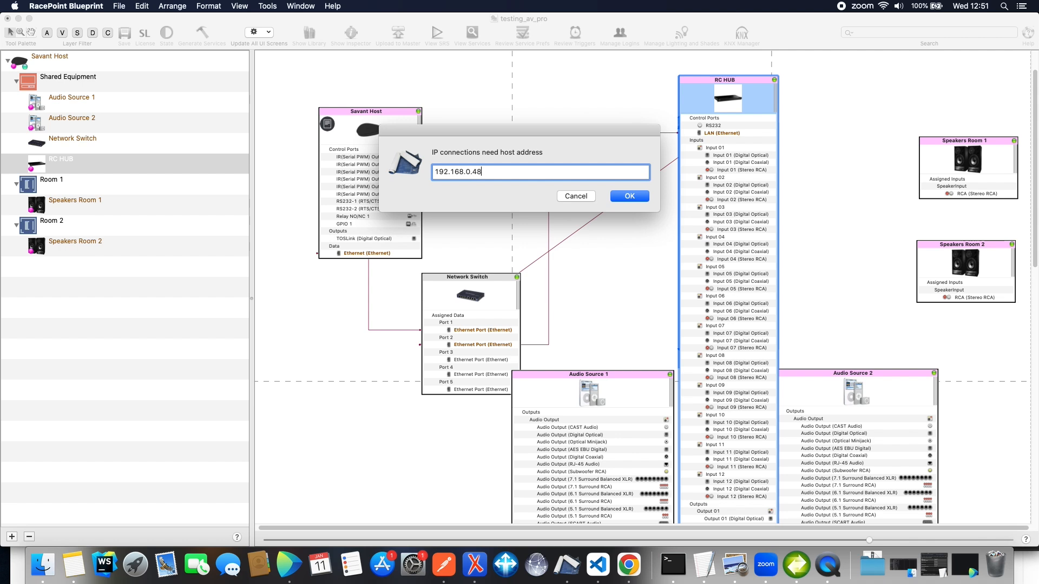
pyautogui.press('Return')
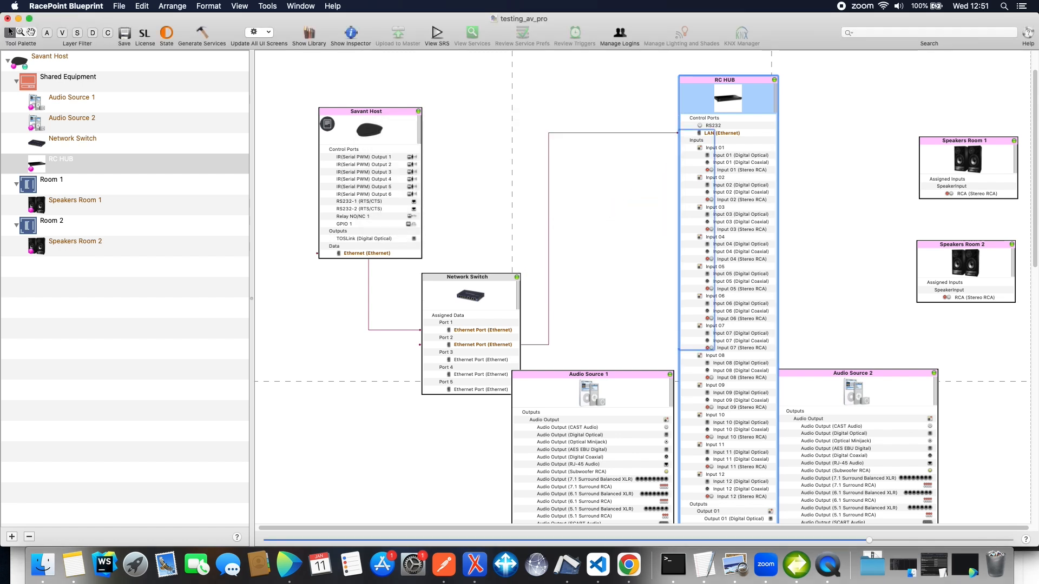
pyautogui.click(564, 190)
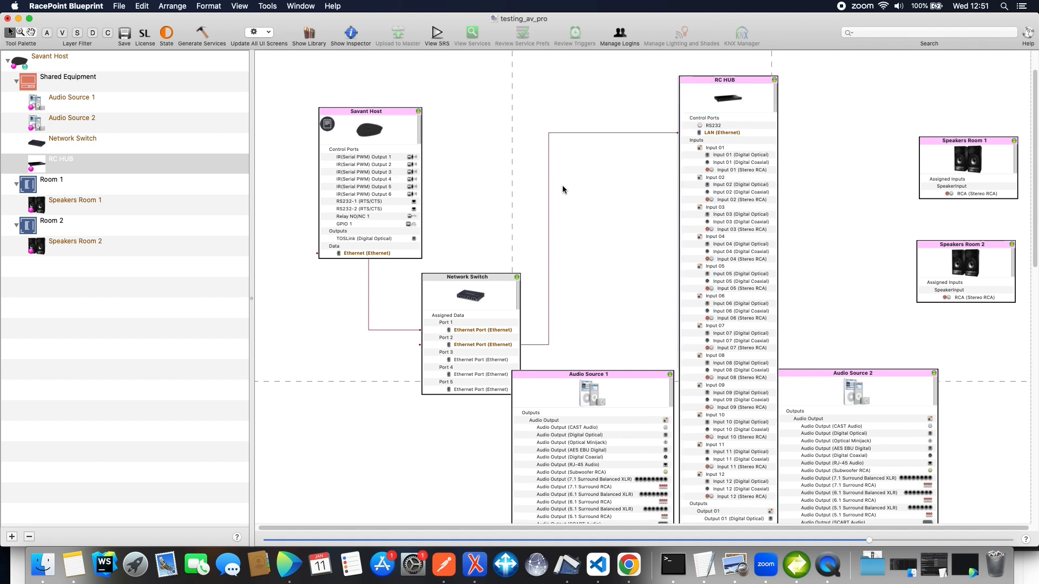
# Connect Audio Source 1's Digital Optical output to RC HUB's Input 01 (Digital Optical).
pyautogui.click(584, 377)
pyautogui.scroll(-3, 605, 355)
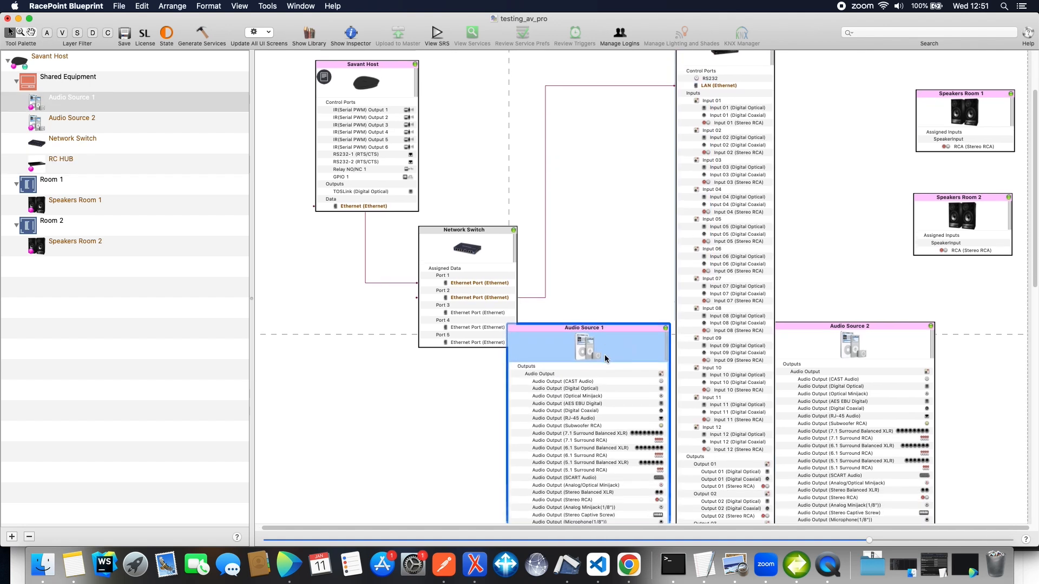
pyautogui.scroll(-2, 605, 355)
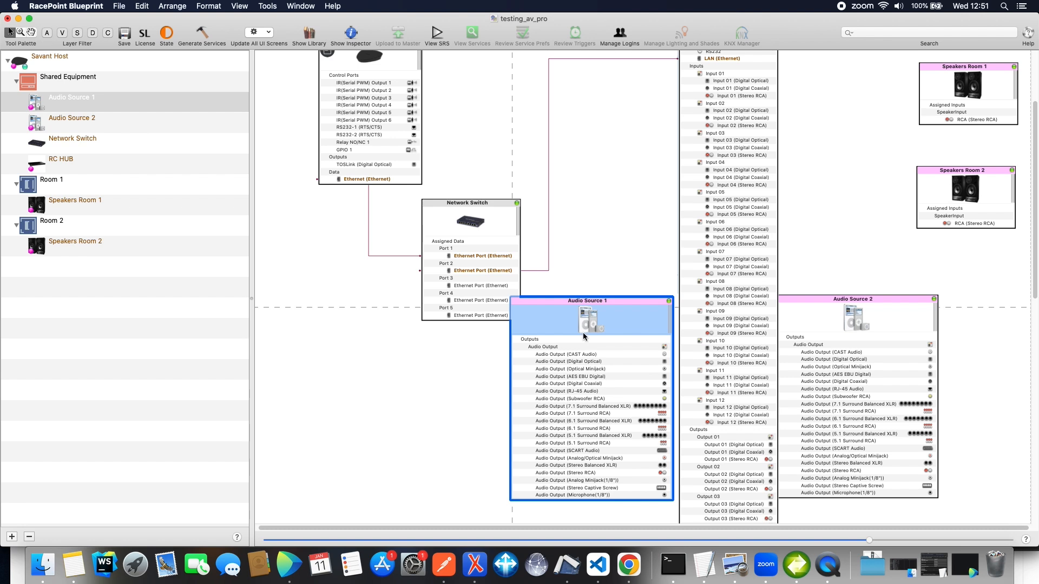
pyautogui.moveTo(593, 362); pyautogui.dragTo(732, 82)
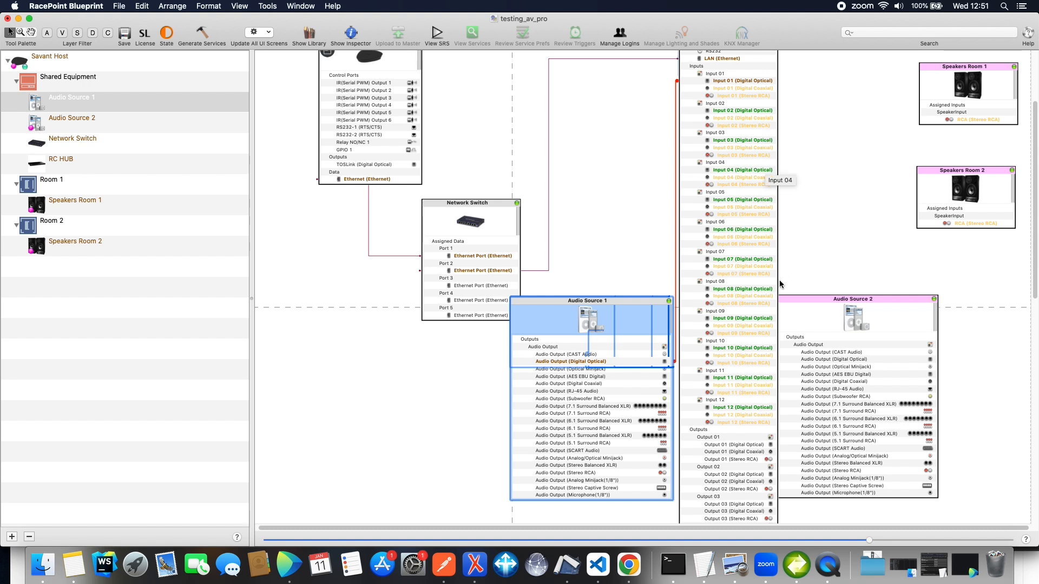
# Move Audio Source 2 above Audio Source 1 and shift the Network Switch away from them to clear space.
pyautogui.moveTo(840, 304); pyautogui.dragTo(575, 95)
pyautogui.moveTo(448, 206); pyautogui.dragTo(409, 207)
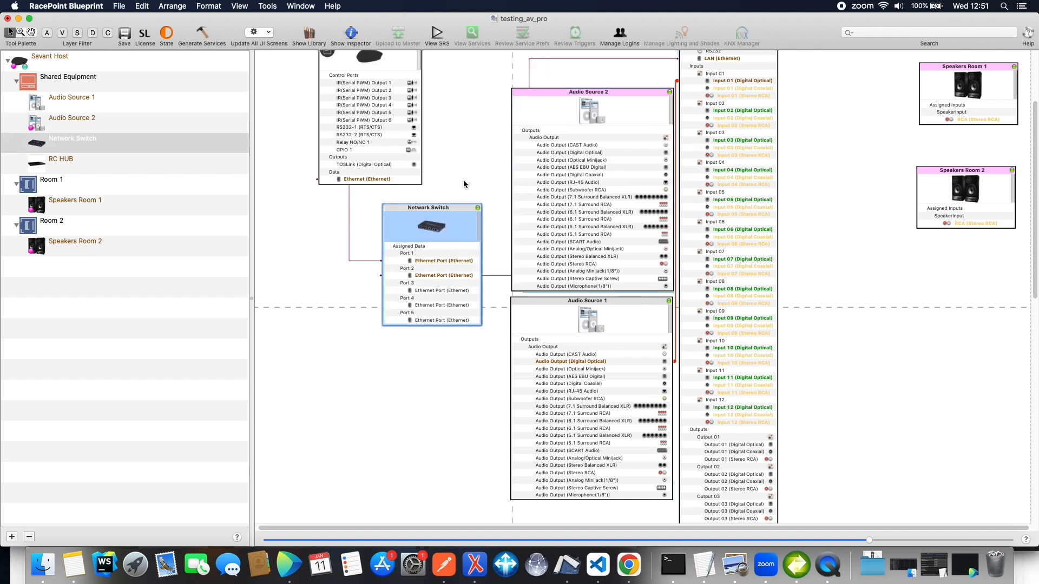
pyautogui.scroll(2, 466, 185)
pyautogui.scroll(2, 470, 191)
pyautogui.moveTo(555, 151); pyautogui.dragTo(536, 131)
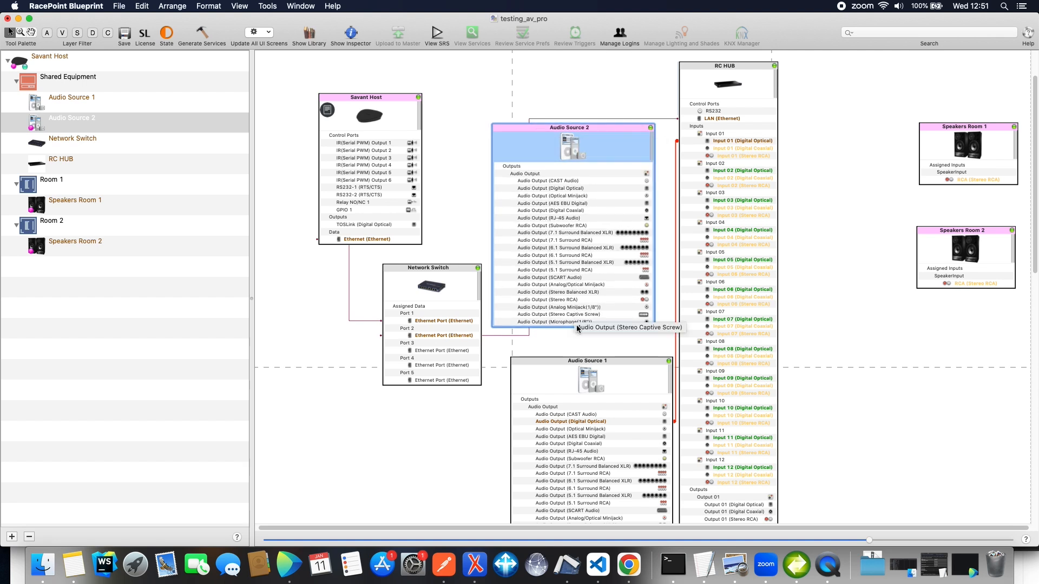
# Connect Audio Source 2's Stereo RCA output to RC HUB's Input 02 (Stereo RCA).
pyautogui.scroll(-1, 704, 150)
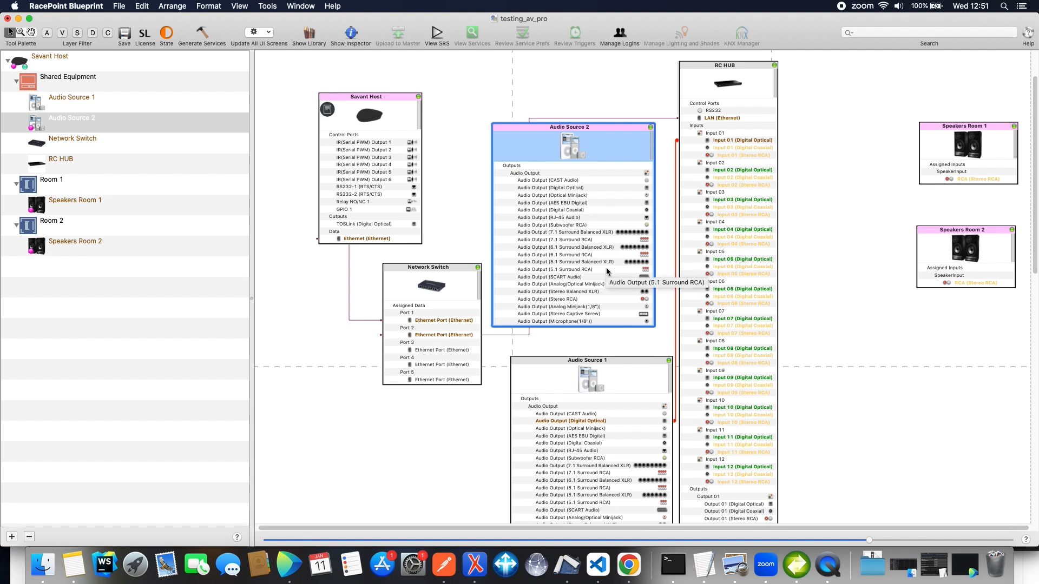
pyautogui.moveTo(591, 299); pyautogui.dragTo(745, 191)
pyautogui.click(825, 210)
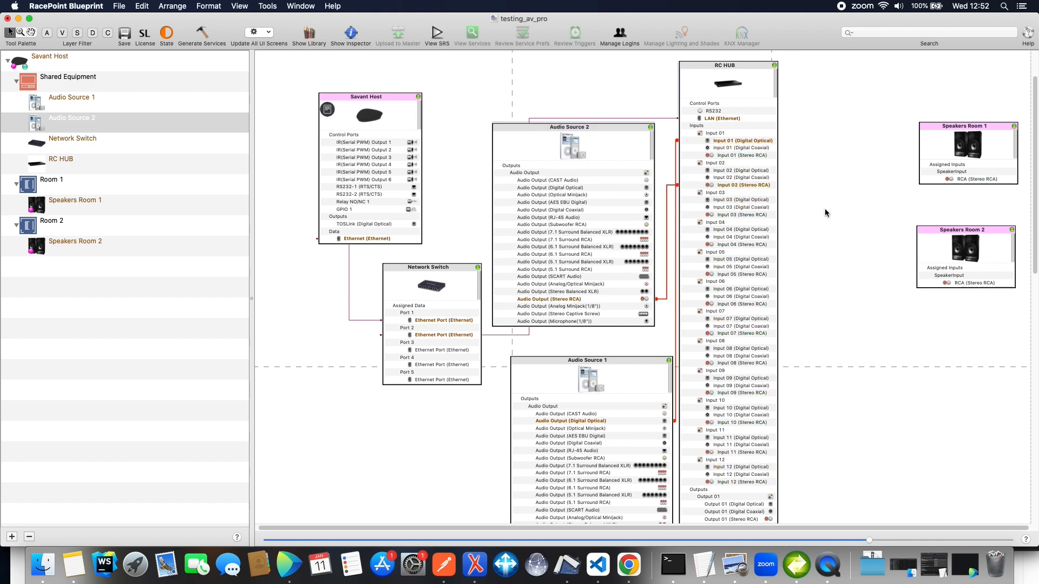
# Connect RC HUB's Output 01 (Stereo RCA) to Speakers Room 1's RCA input and Output 02 (Stereo RCA) to Speakers Room 2's RCA input.
pyautogui.scroll(-3, 747, 214)
pyautogui.scroll(-3, 748, 215)
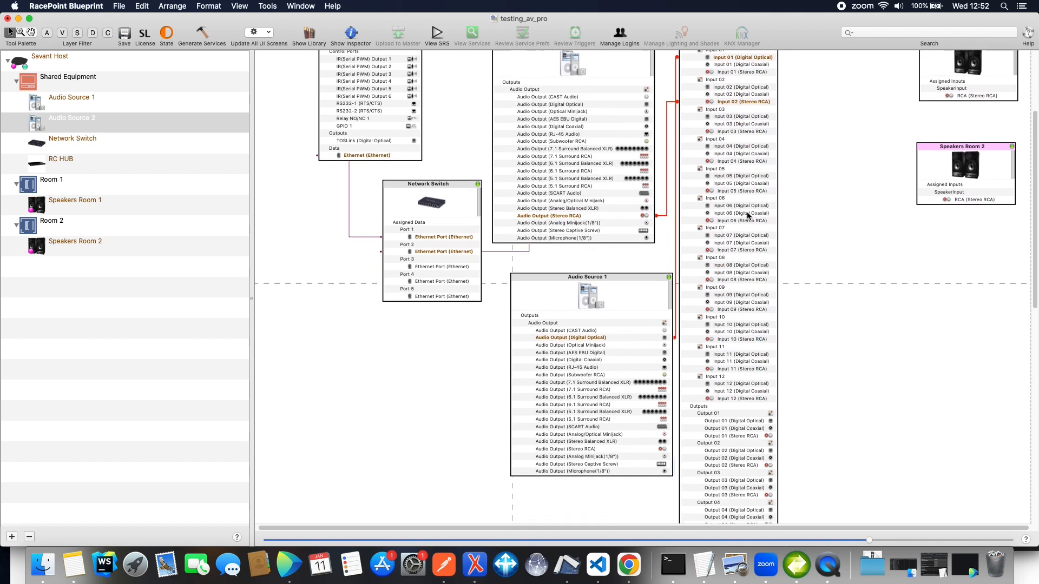
pyautogui.click(747, 406)
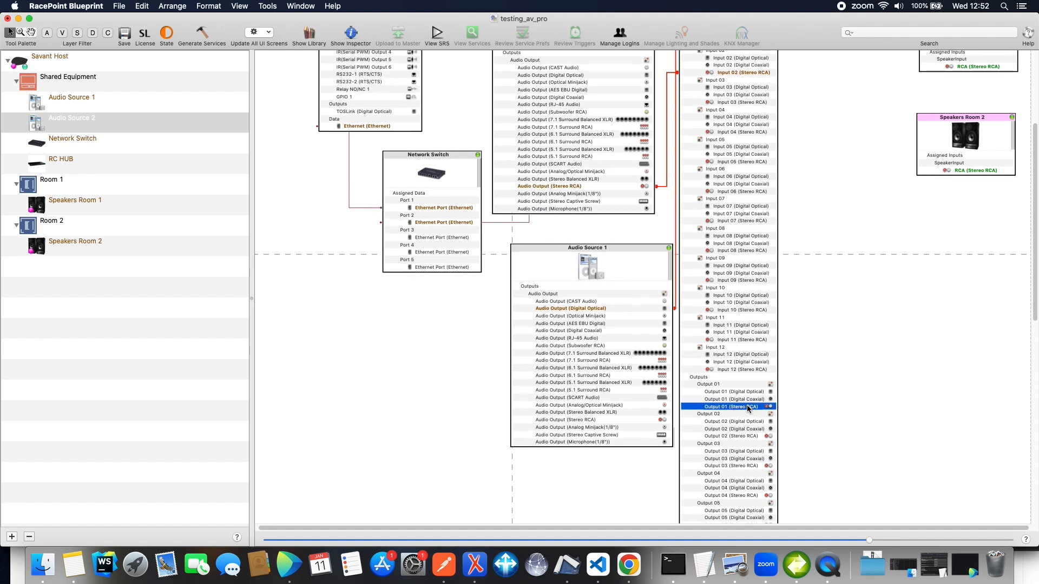
pyautogui.scroll(3, 871, 303)
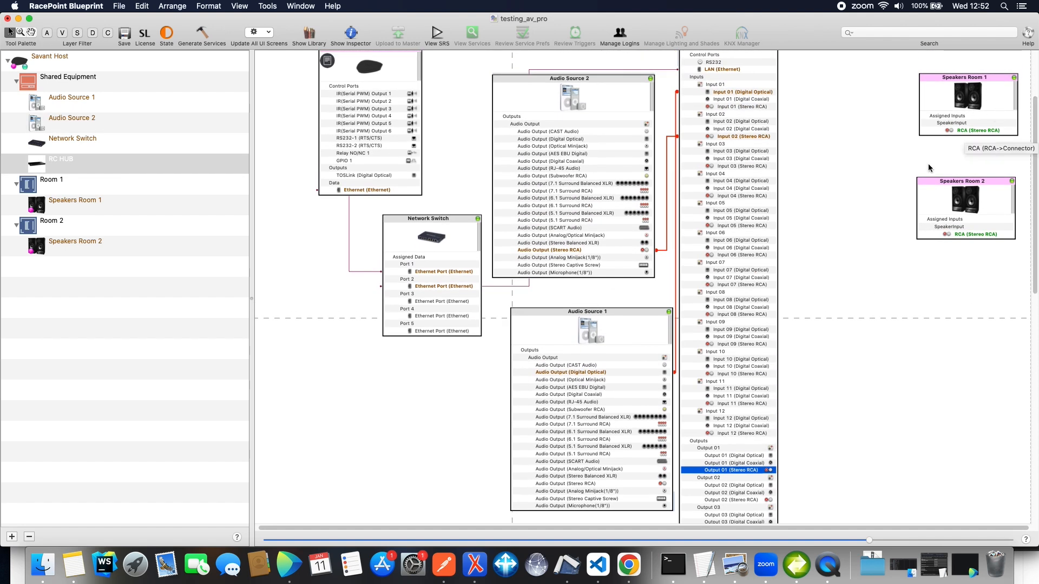
pyautogui.moveTo(744, 474); pyautogui.dragTo(946, 131)
pyautogui.moveTo(750, 502); pyautogui.dragTo(946, 238)
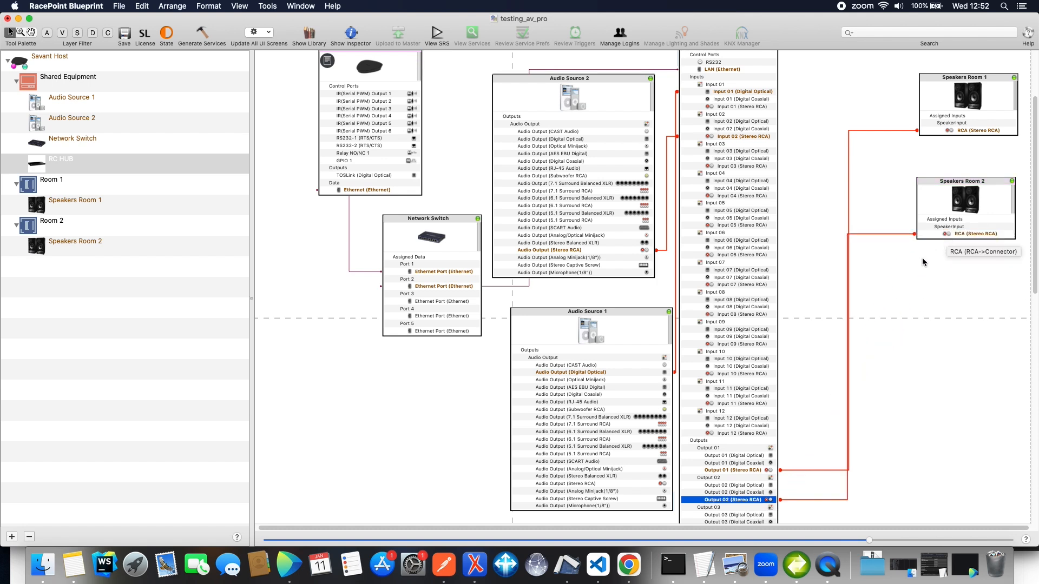
pyautogui.scroll(3, 827, 381)
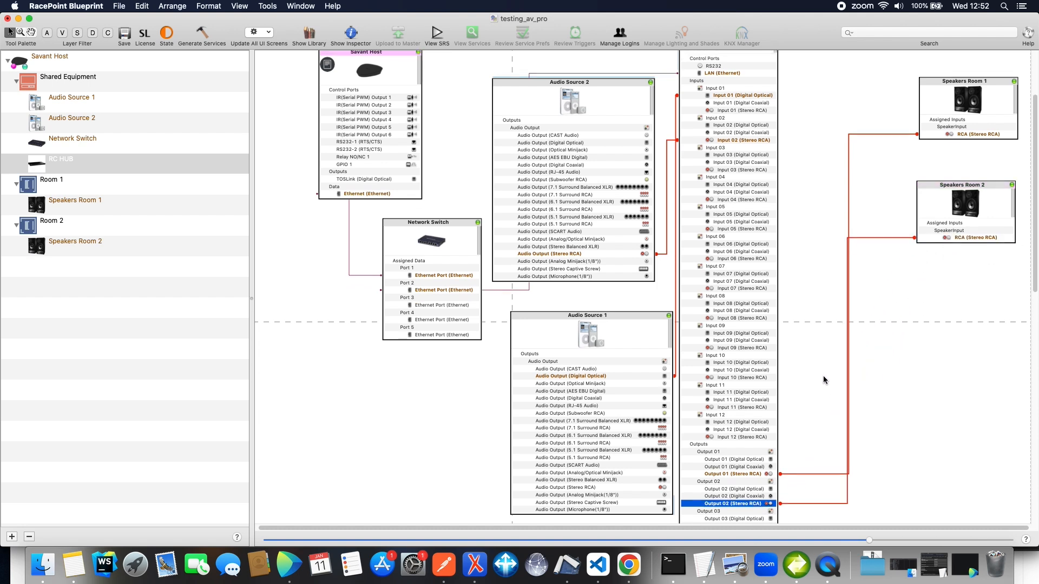
pyautogui.scroll(2, 787, 265)
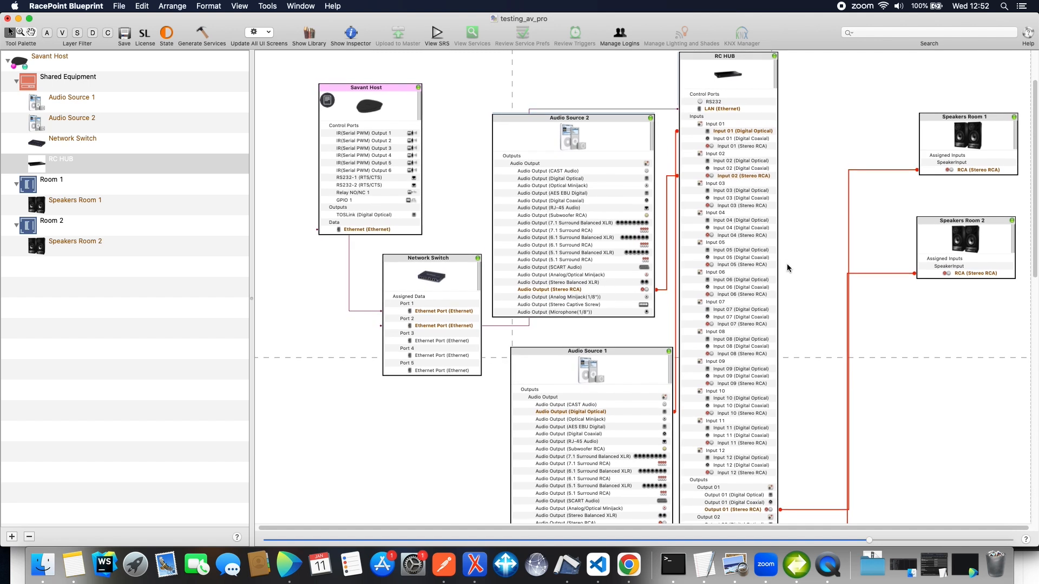
pyautogui.scroll(-5, 787, 265)
pyautogui.scroll(3, 787, 266)
pyautogui.scroll(1, 777, 115)
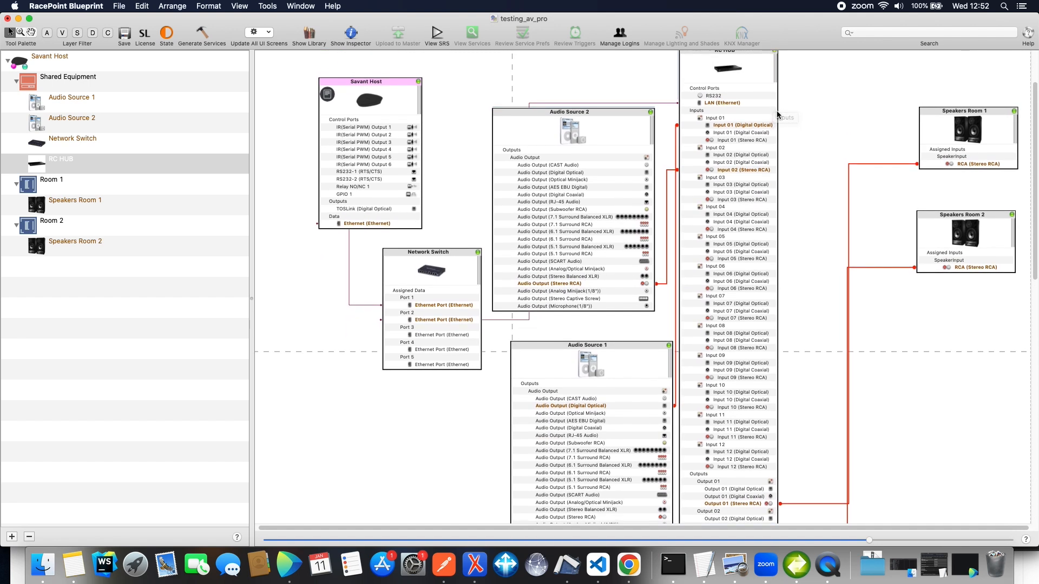
pyautogui.scroll(-2, 777, 115)
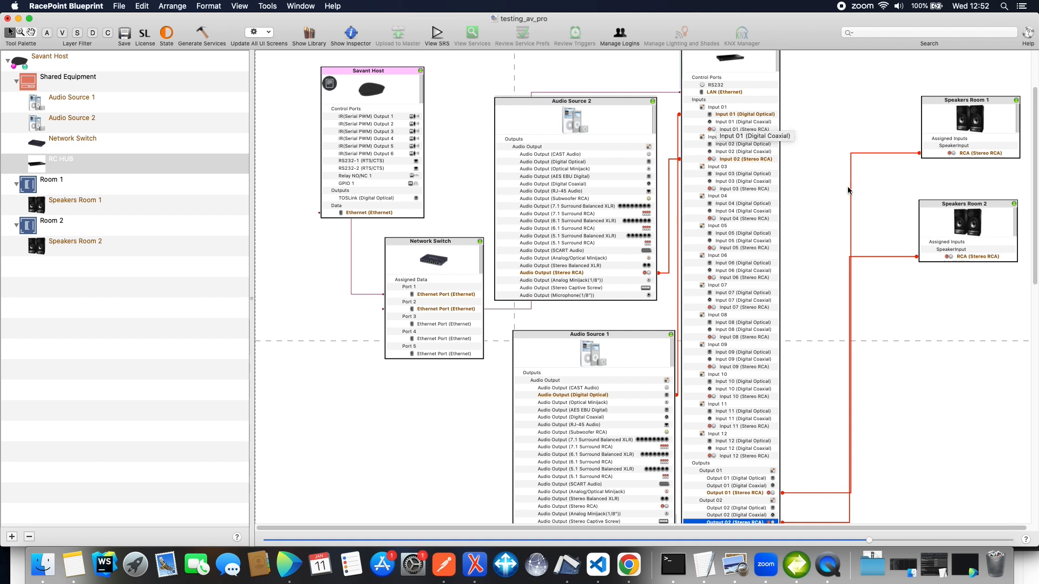
# Generate the configuration's services, review the Audio Source 2 and Savant Host entries per room, and accept the service preferences.
pyautogui.click(214, 45)
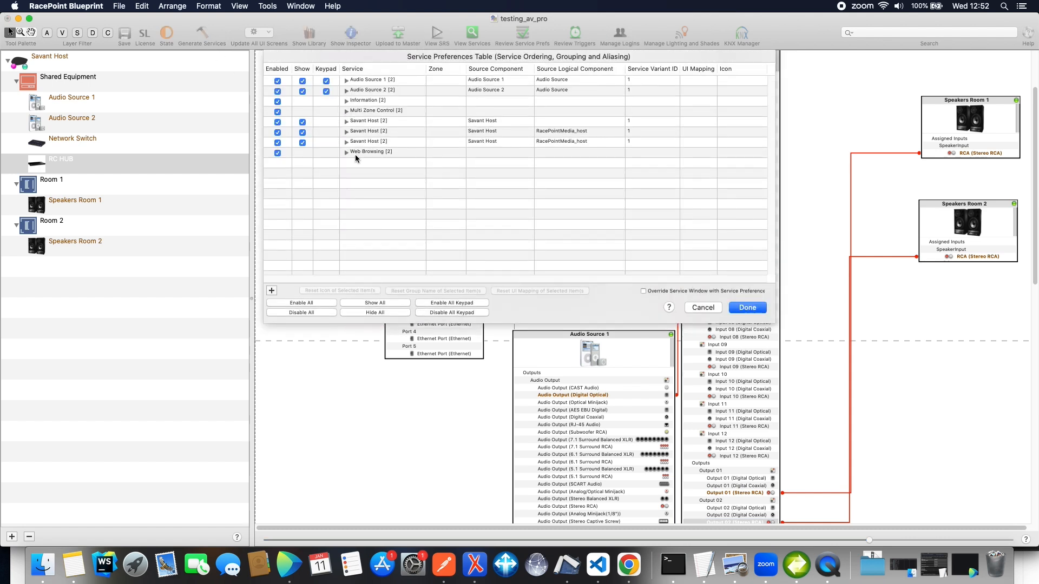
pyautogui.click(346, 90)
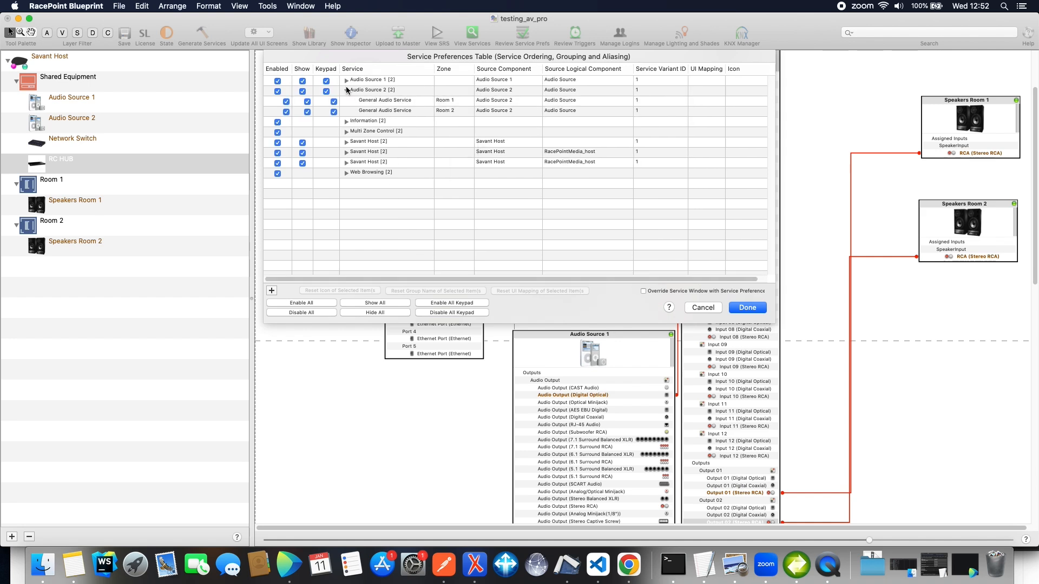
pyautogui.click(346, 90)
pyautogui.click(347, 103)
pyautogui.click(347, 101)
pyautogui.click(347, 121)
pyautogui.click(346, 152)
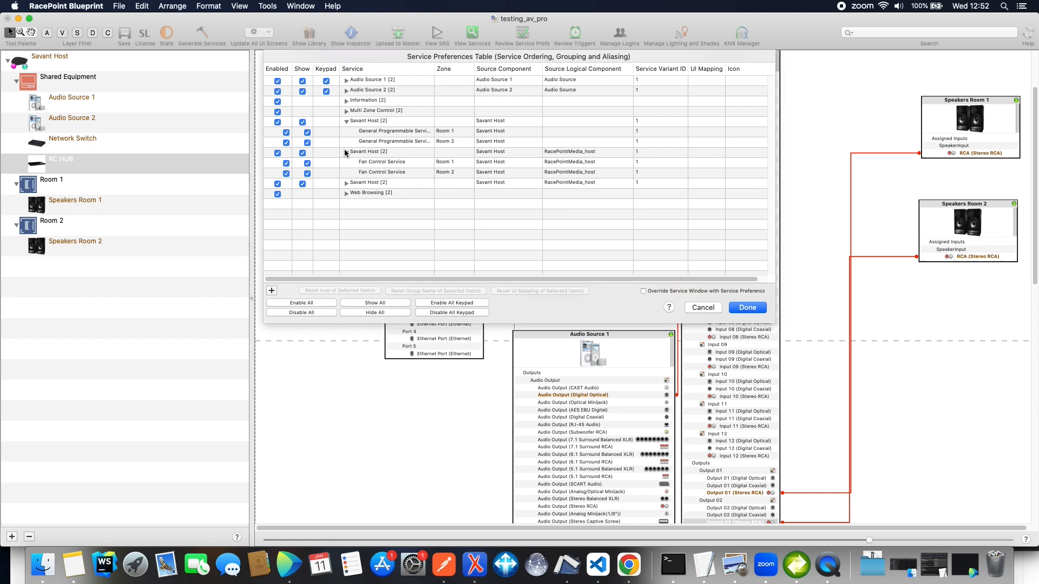
pyautogui.click(347, 184)
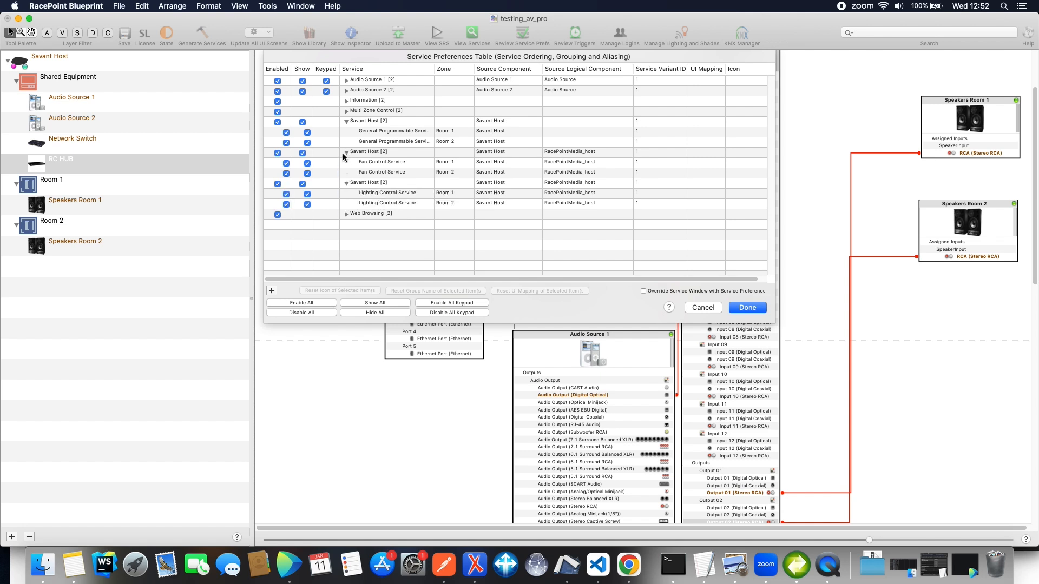
pyautogui.click(744, 308)
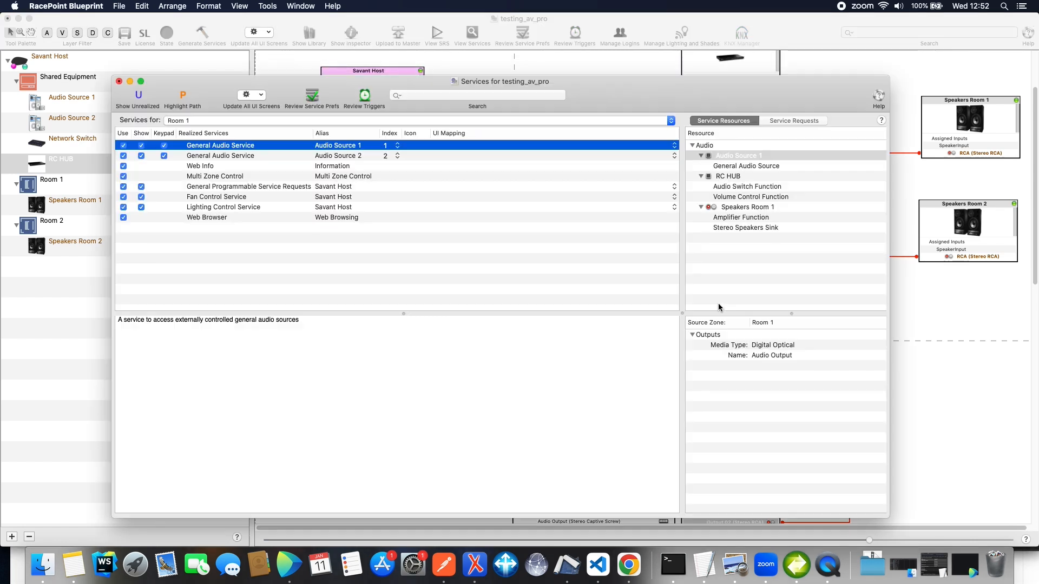
pyautogui.click(119, 81)
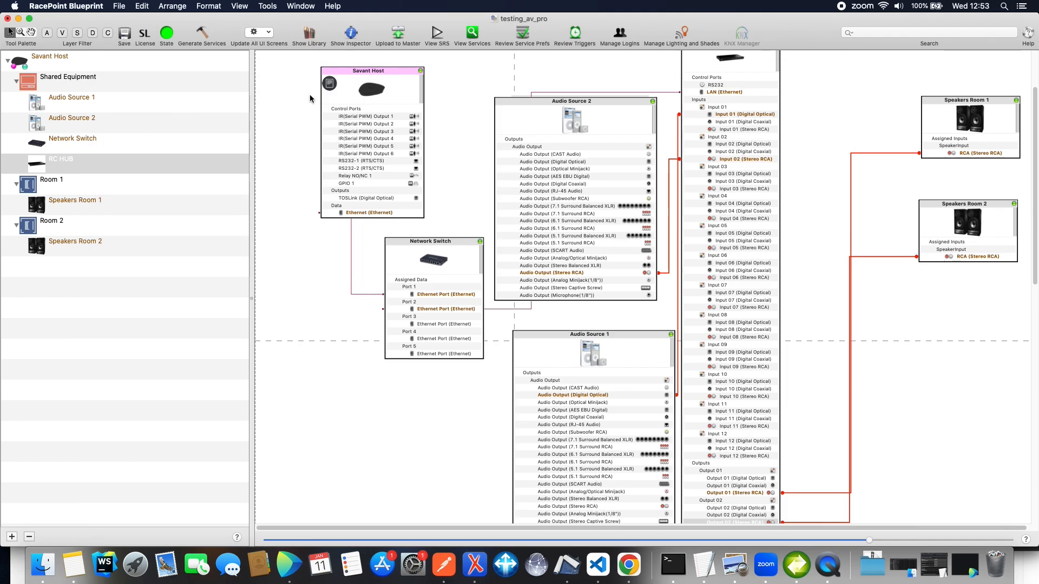
# Save the configuration and upload it to the master control system.
pyautogui.click(408, 45)
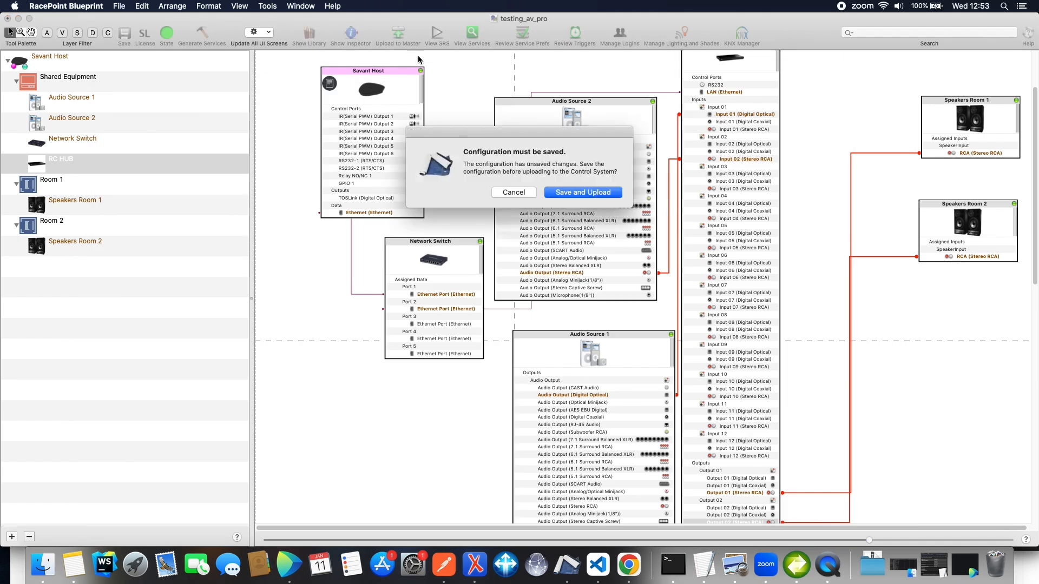
pyautogui.click(570, 195)
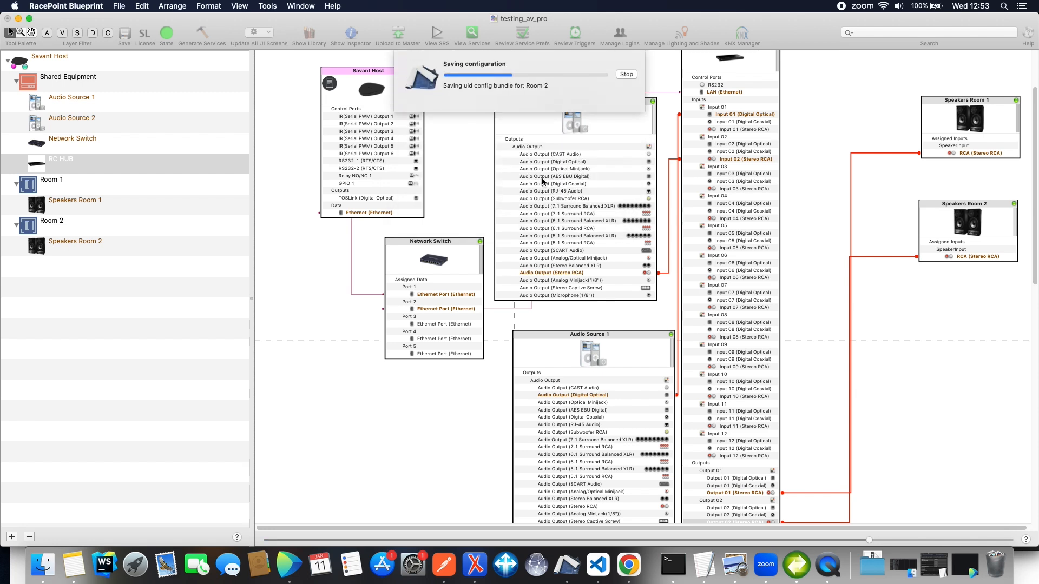